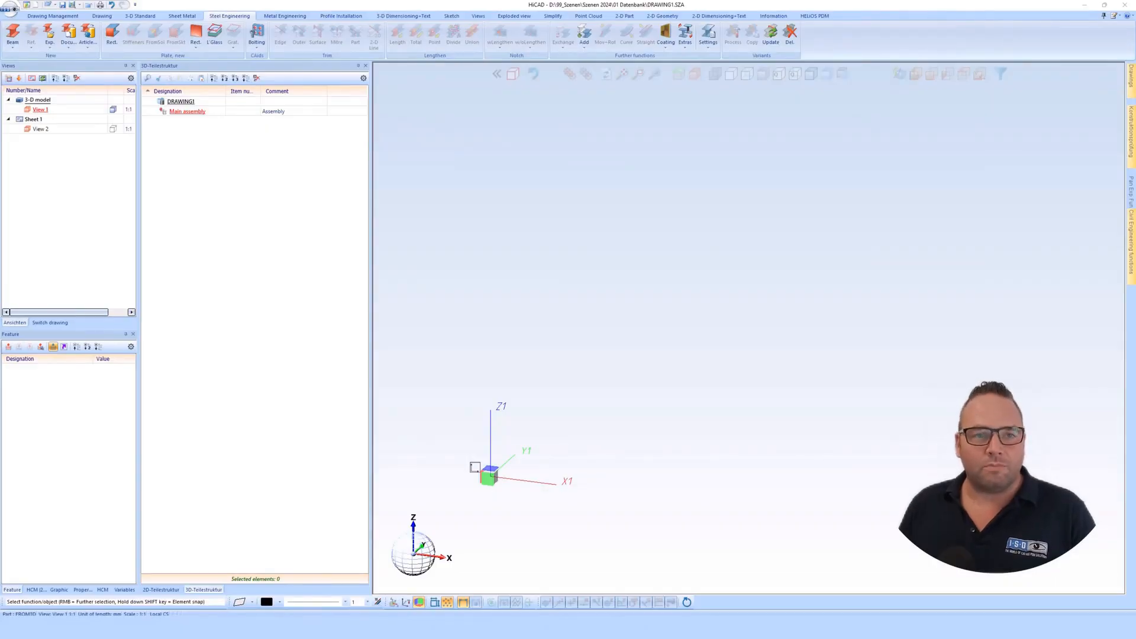
- Start a new steel beam with its cross section taken from the catalogue
click(698, 400)
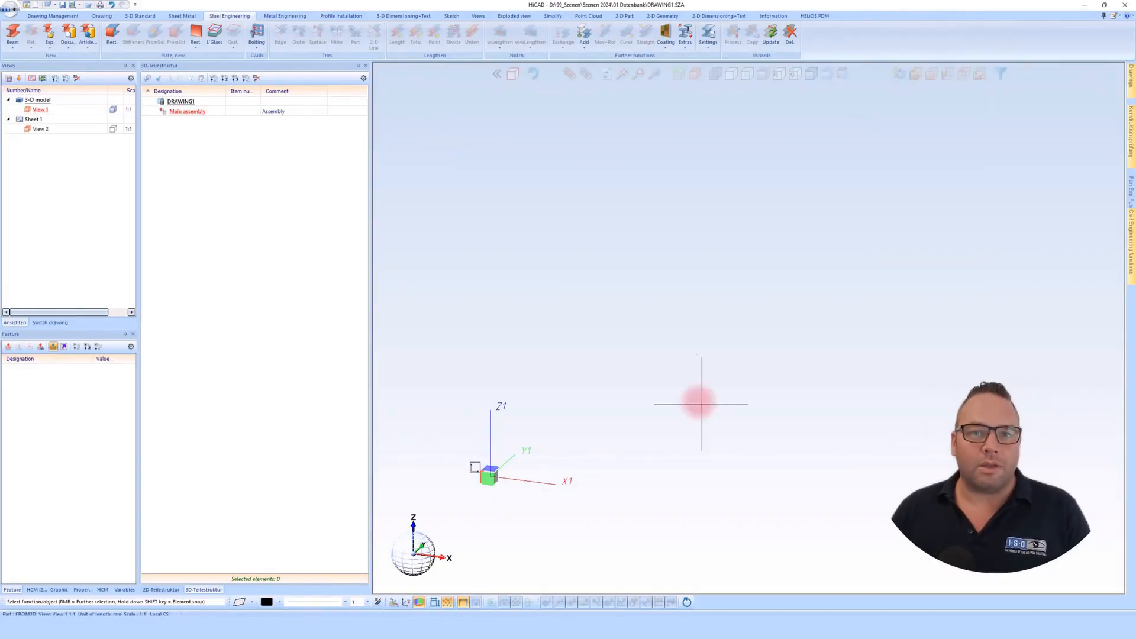
click(12, 32)
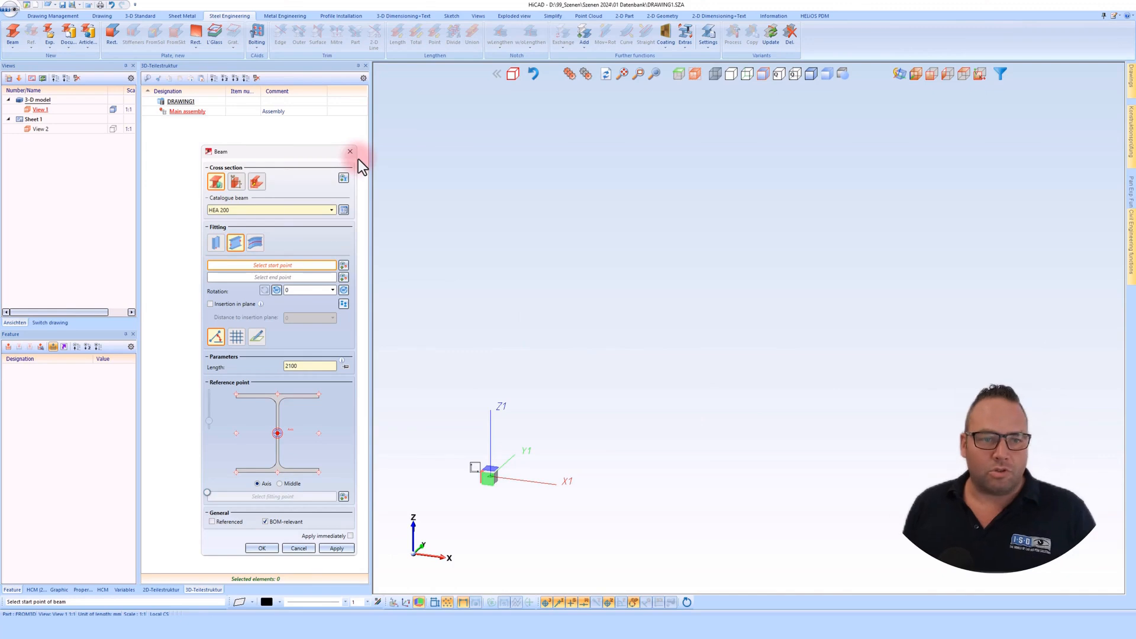
click(215, 183)
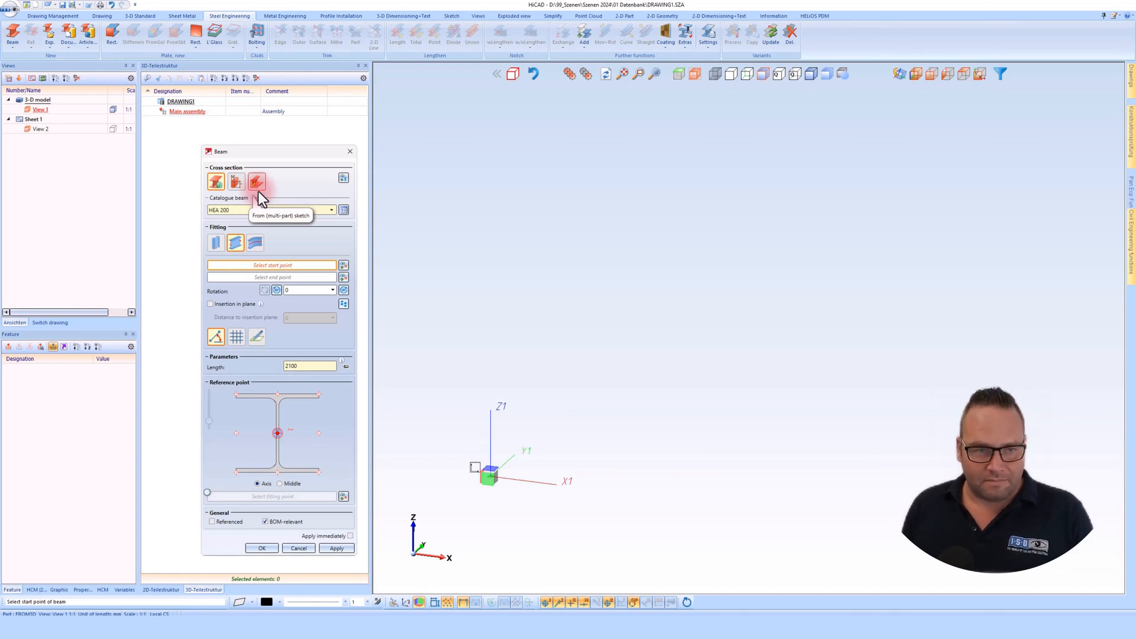
- Browse the catalogue's factory standards and choose the PROFILWELLE 10/47/2 profile from the PREFA series as the beam cross section
click(344, 210)
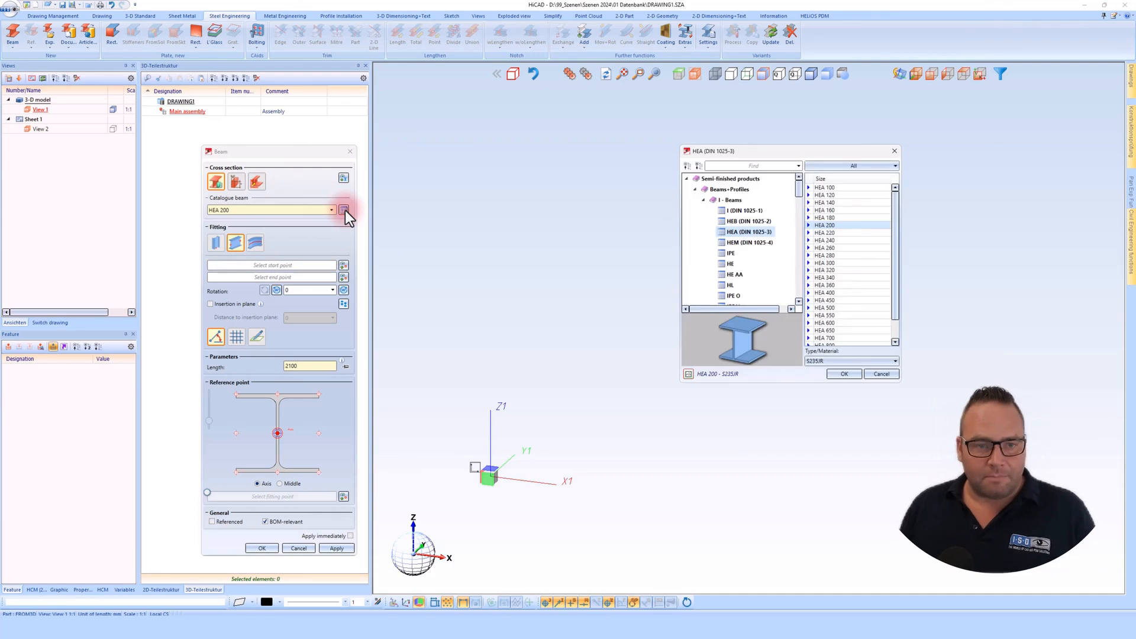
drag(784, 385, 789, 545)
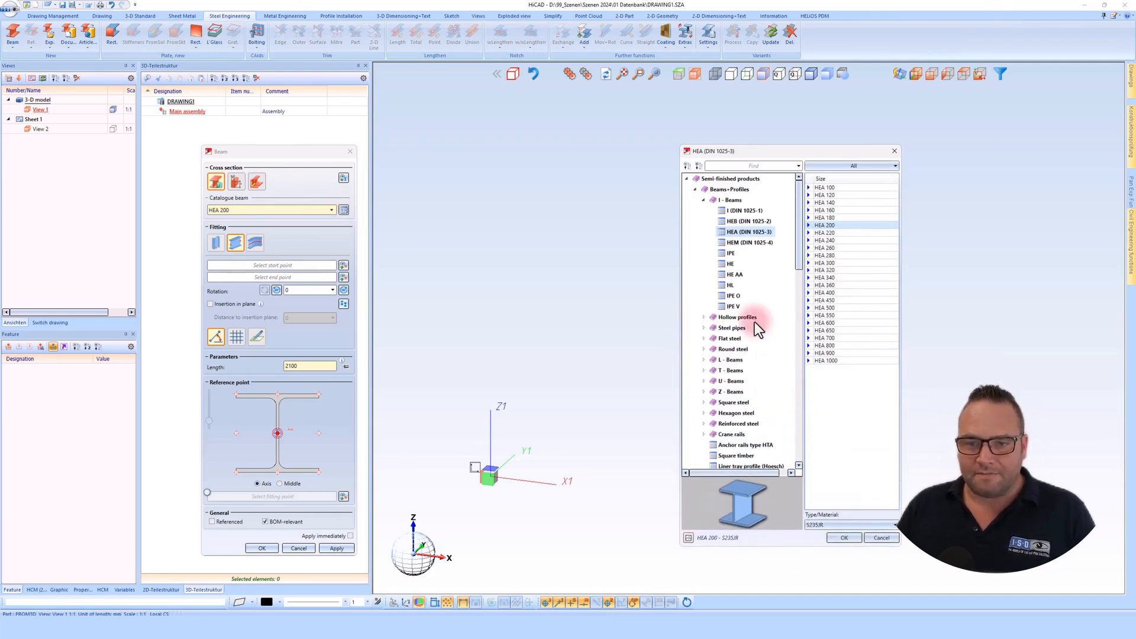
click(703, 203)
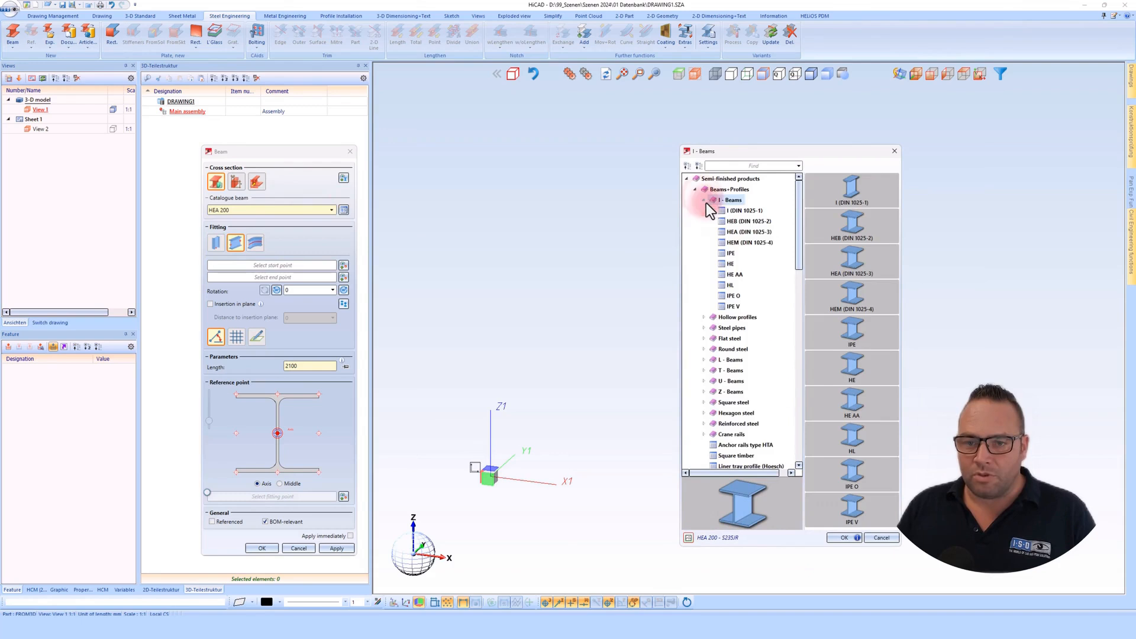
scroll(750, 296, down, 10)
scroll(744, 415, down, 2)
scroll(730, 373, up, 3)
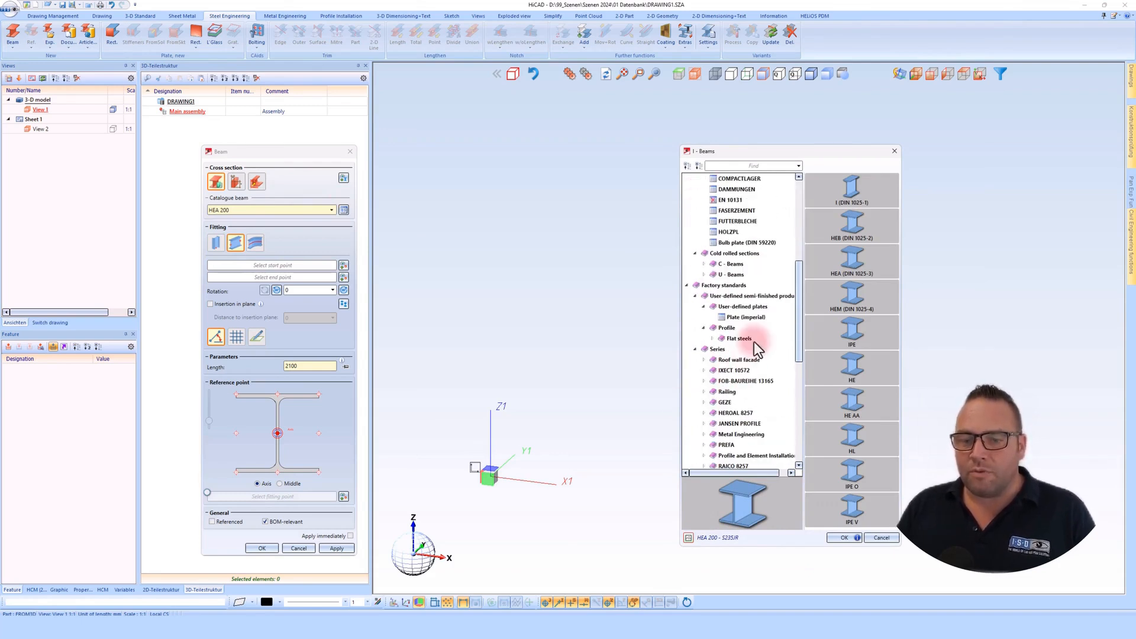
double_click(726, 402)
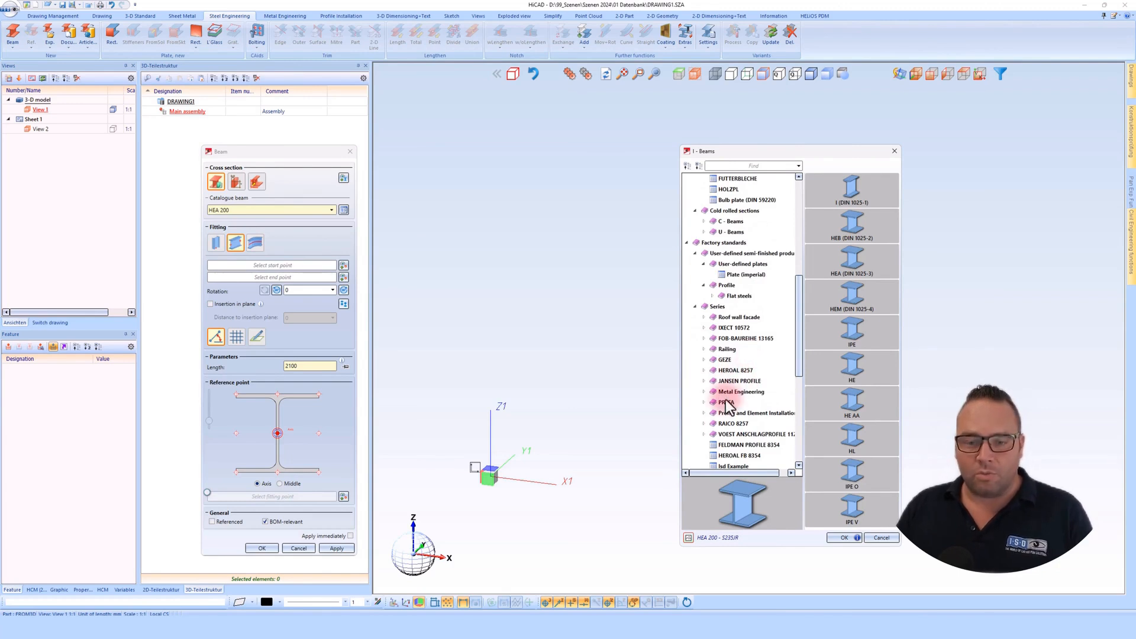
click(757, 412)
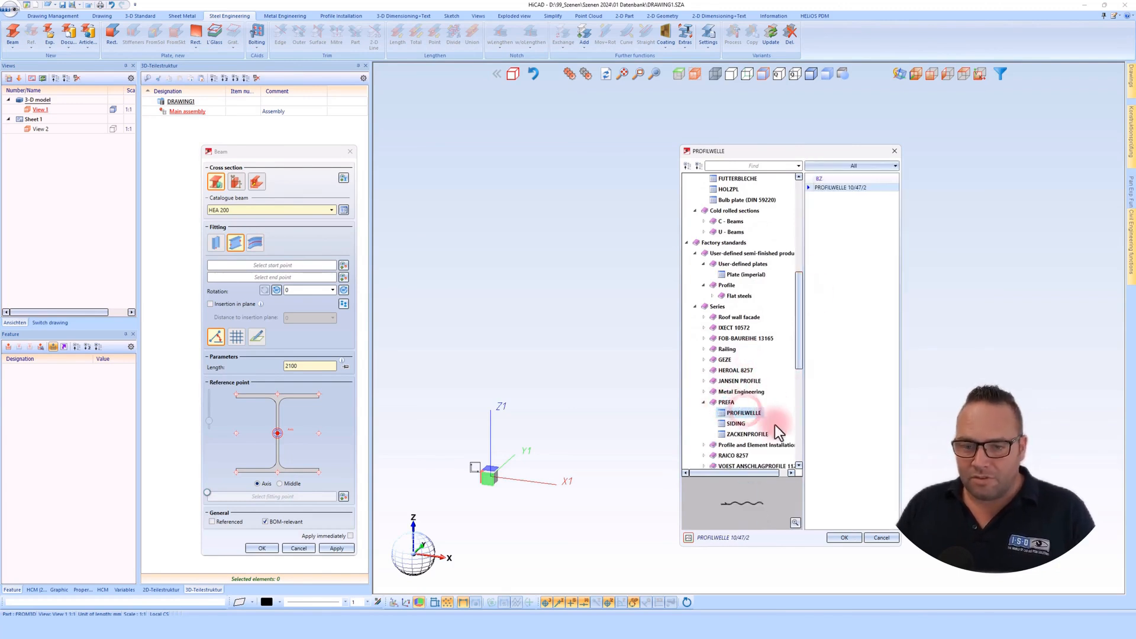
double_click(833, 187)
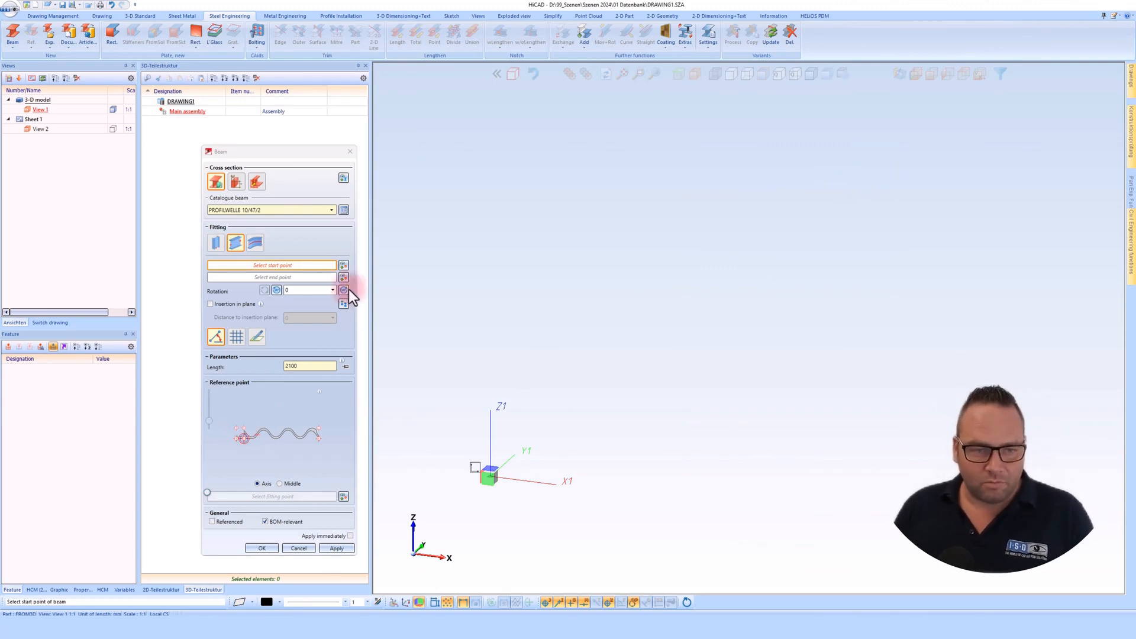
- Choose the FRQ 50x50x4 hollow profile from the HQ-warm (DIN EN 10210-2) table as the beam cross section
click(345, 212)
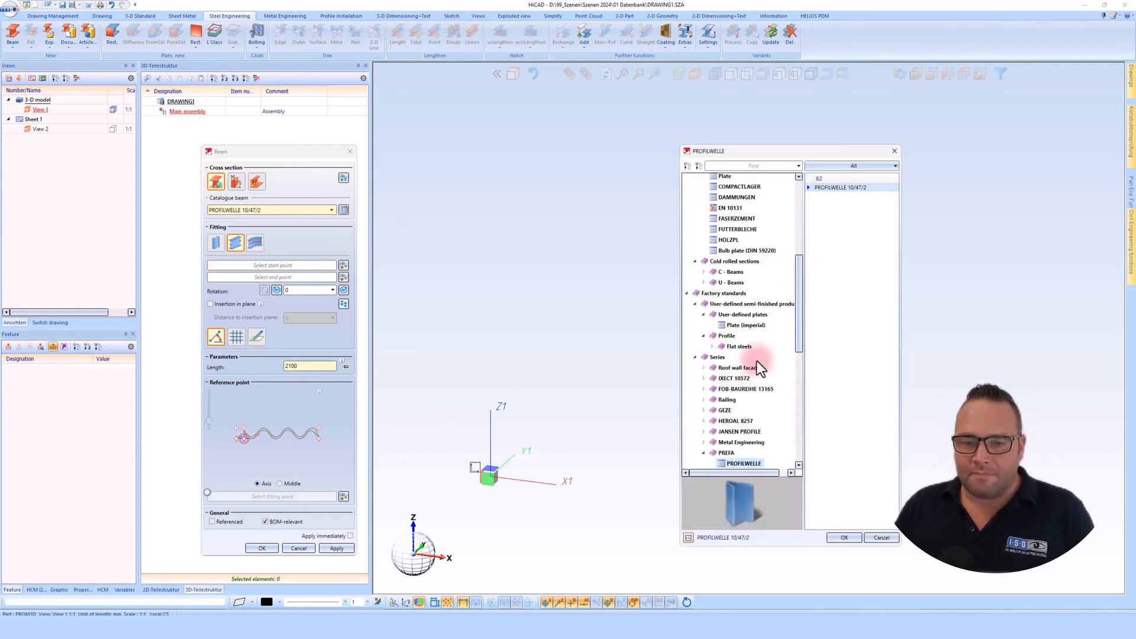
scroll(761, 347, up, 8)
click(747, 211)
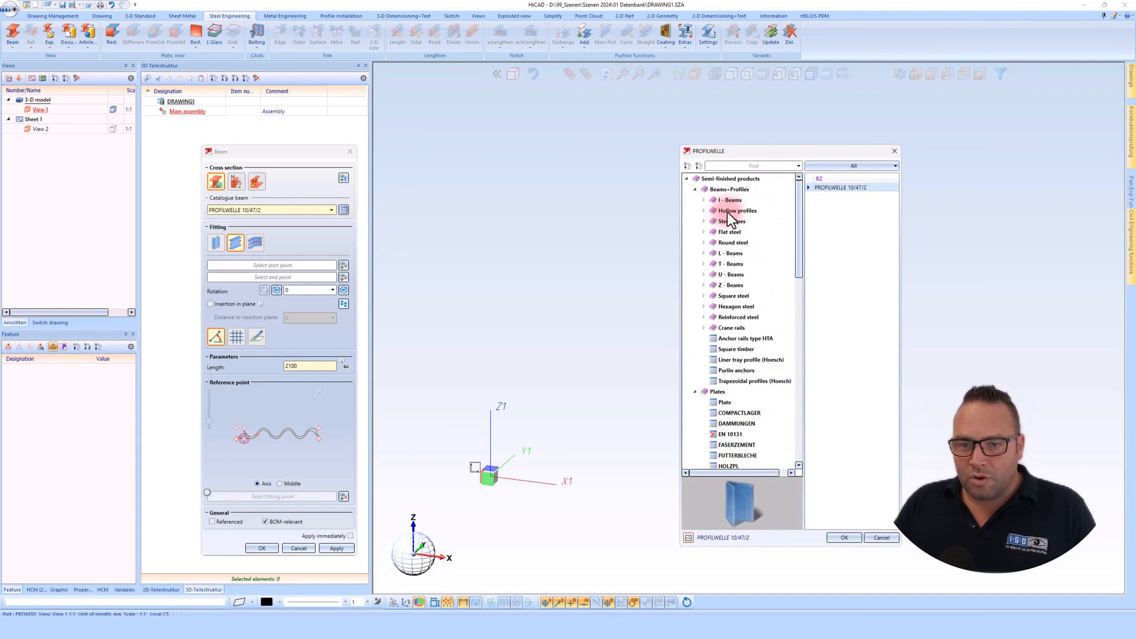
click(747, 243)
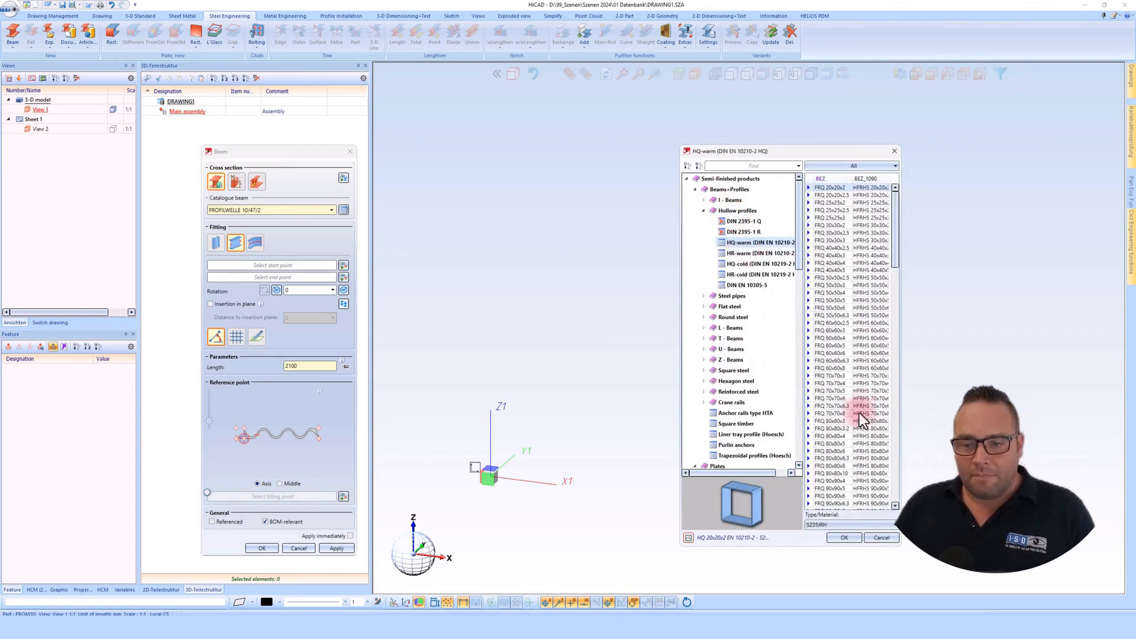
click(855, 523)
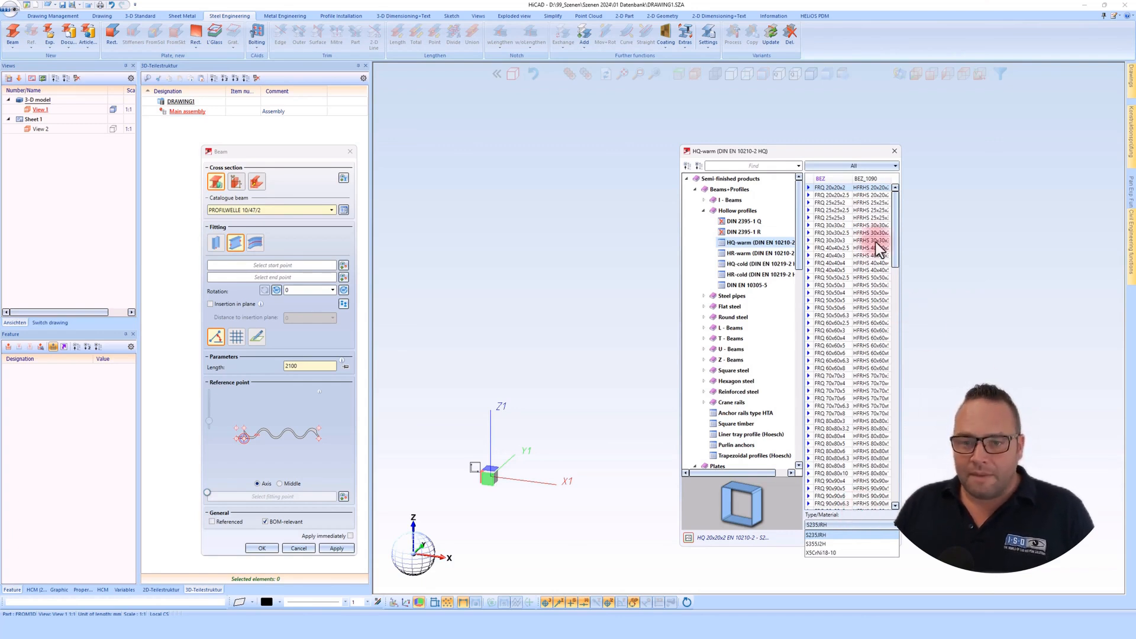
double_click(833, 292)
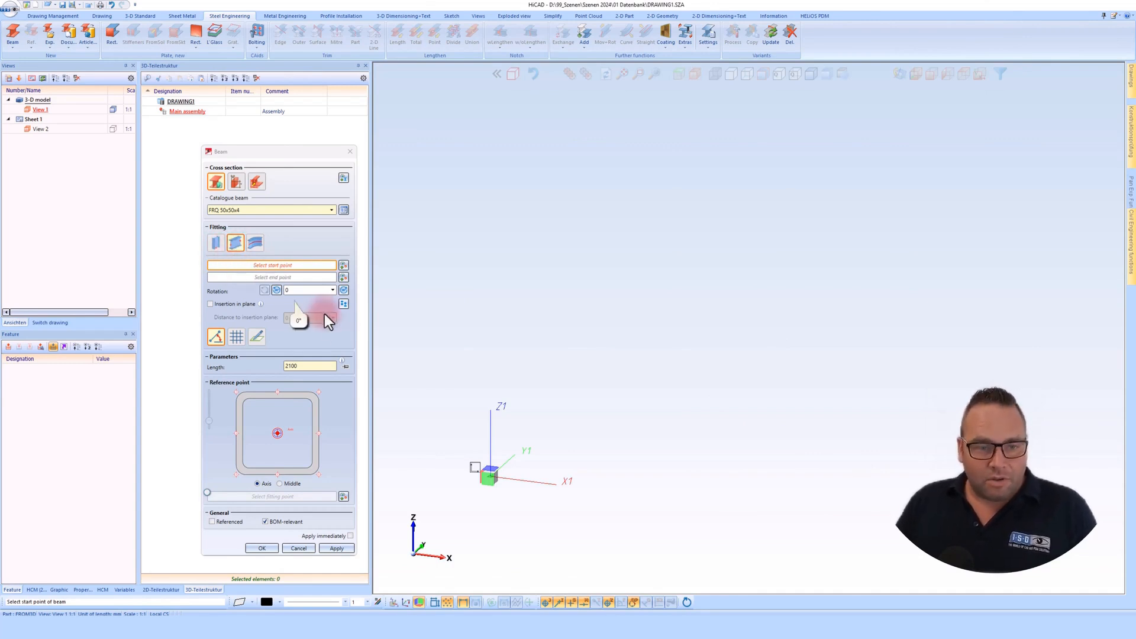
- Try several corner and edge reference points on the square profile and return to the centre reference point
click(239, 395)
click(277, 392)
click(319, 392)
click(318, 432)
click(283, 437)
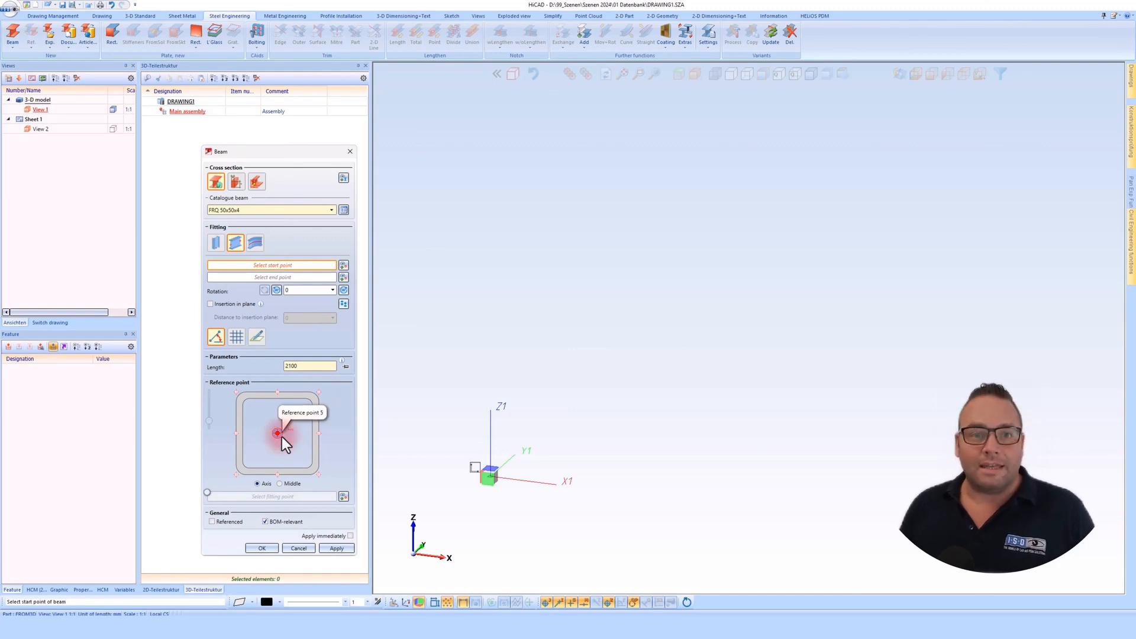
- Try a custom fitting point on the profile's inner left wall and deactivate it again
click(343, 496)
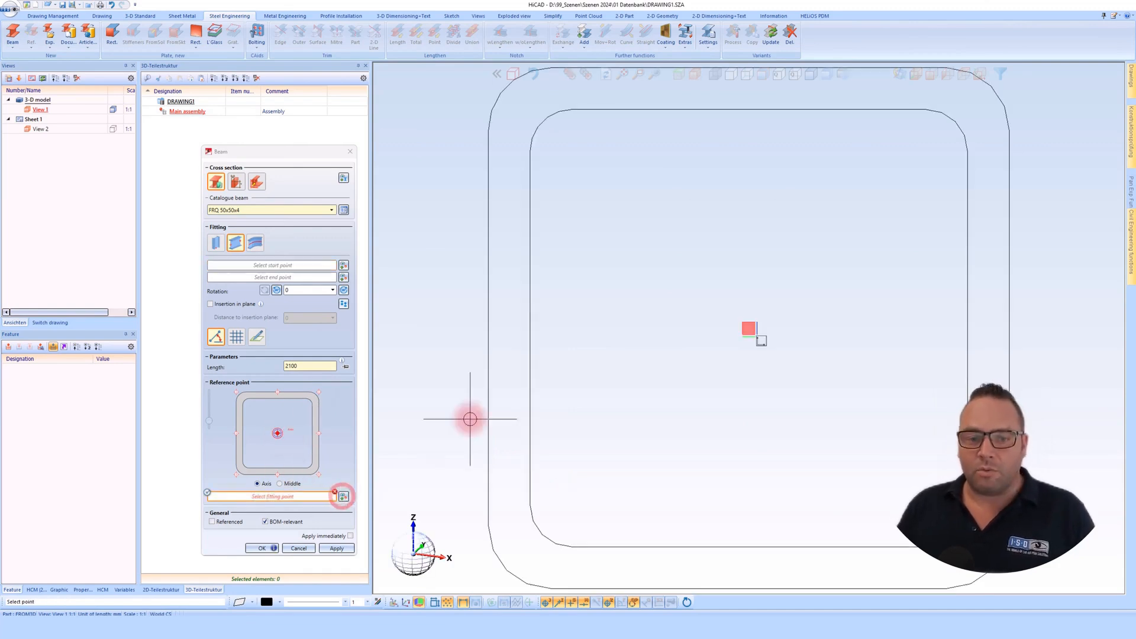
click(531, 326)
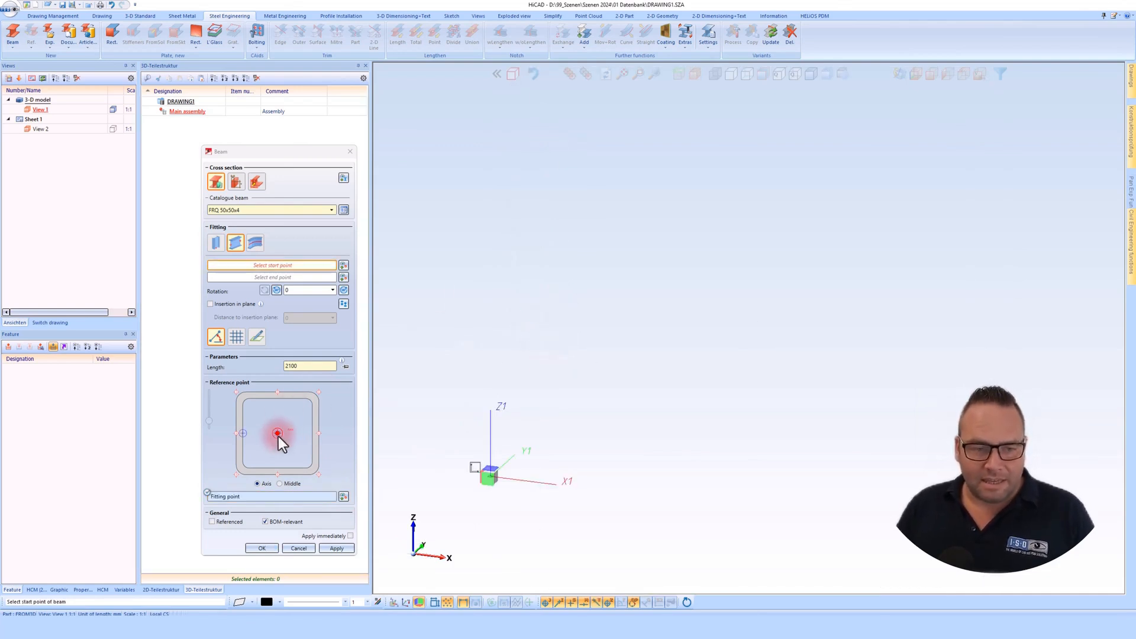
click(208, 495)
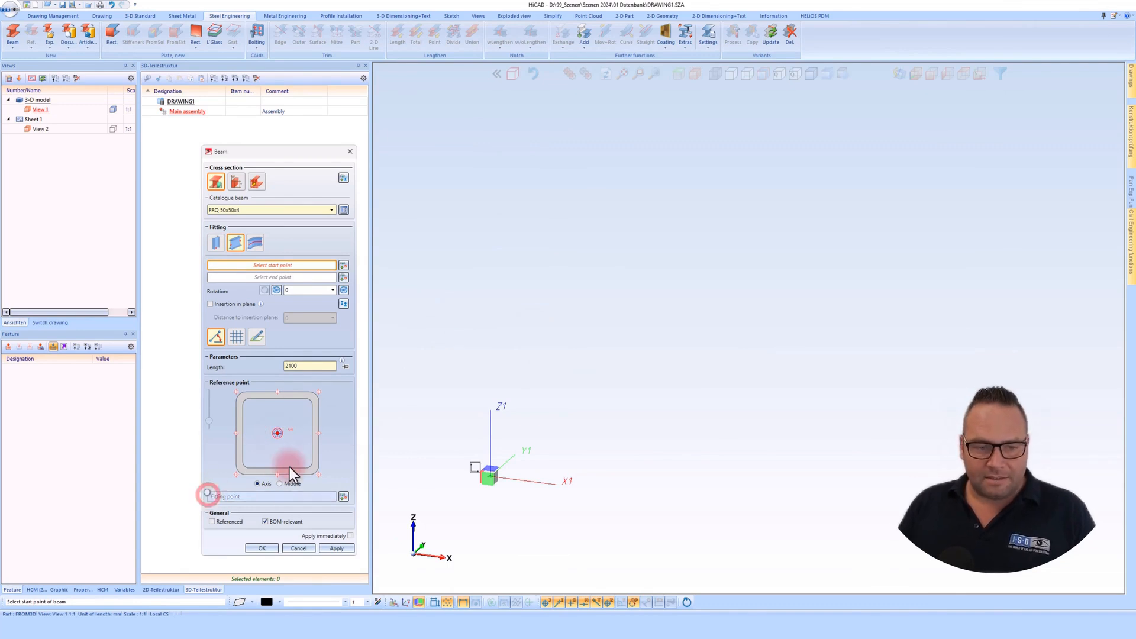
- Place the first beam from the coordinate origin along the Y axis with a length of 2000 mm
middle_drag(542, 491, 592, 496)
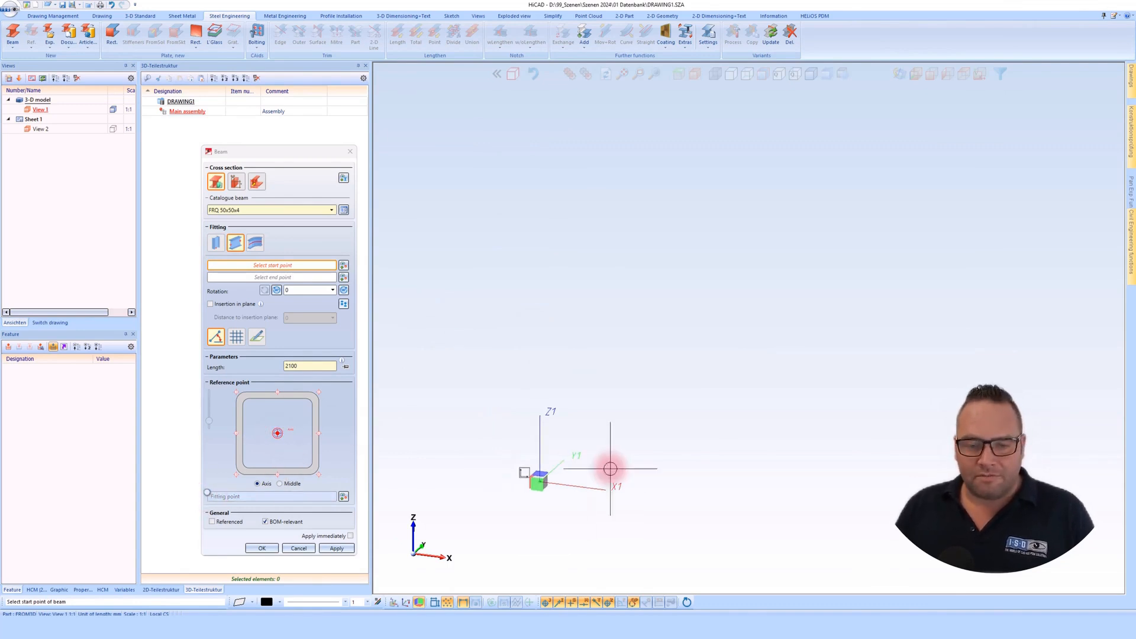
click(542, 481)
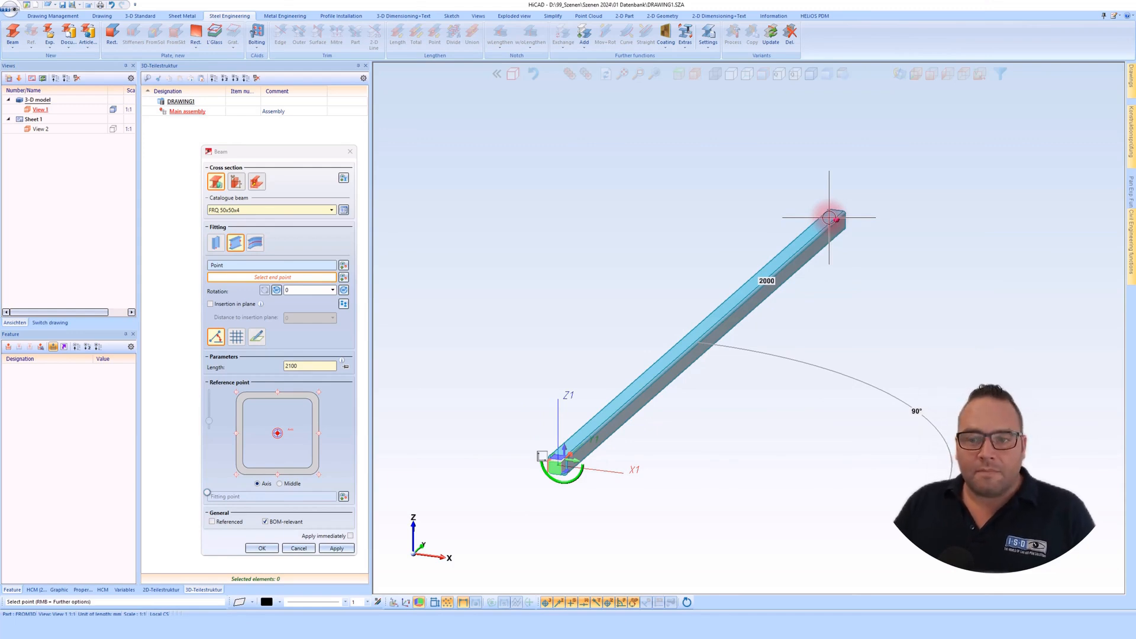
click(829, 217)
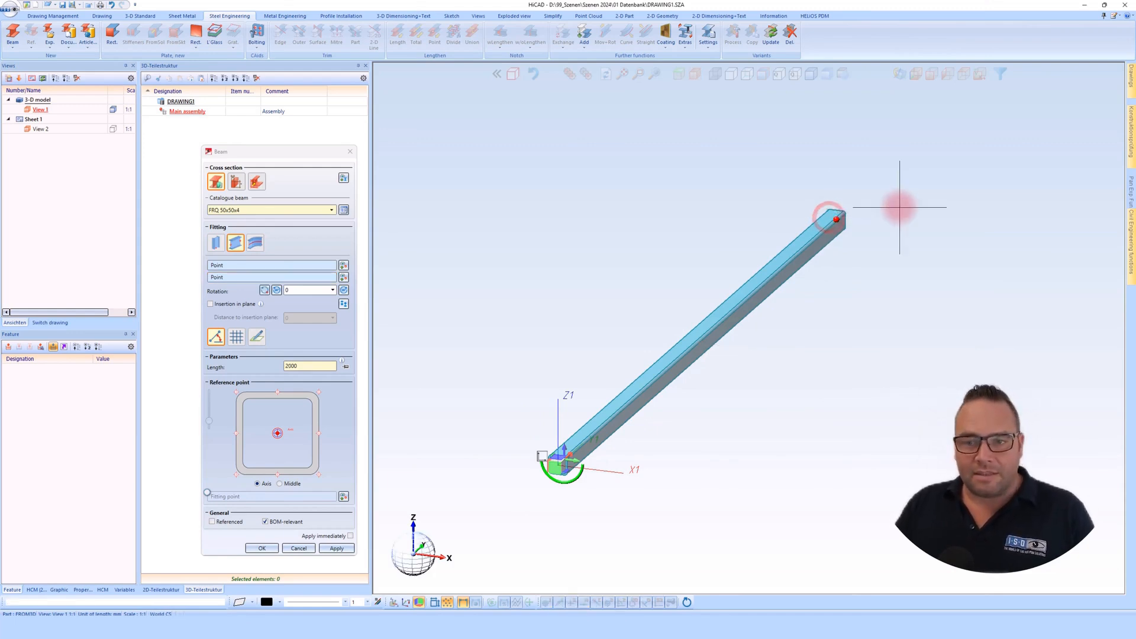
middle_click(886, 246)
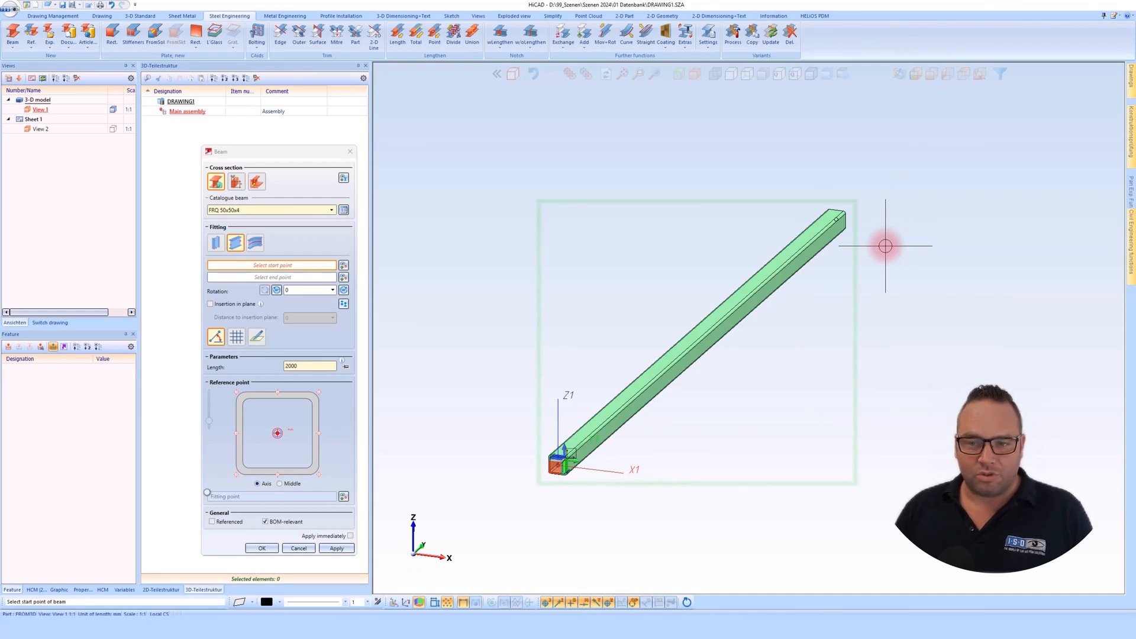
- Add a 1000 mm beam along X from the first beam's far end and a 2050 mm beam from there back parallel to the first
click(839, 219)
scroll(769, 216, down, 2)
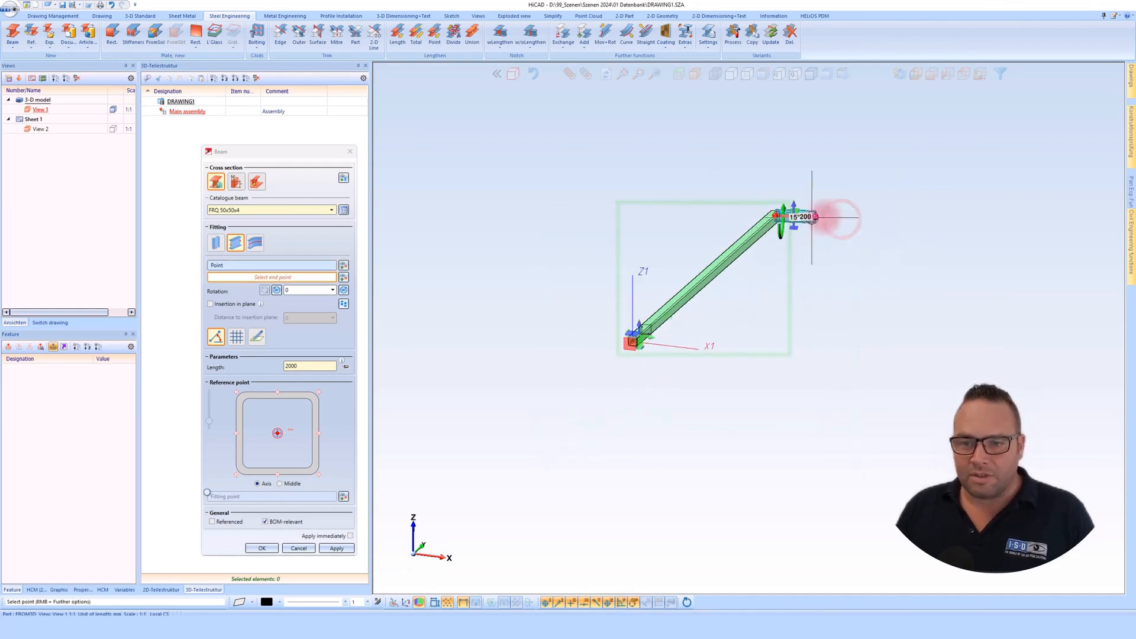
click(972, 239)
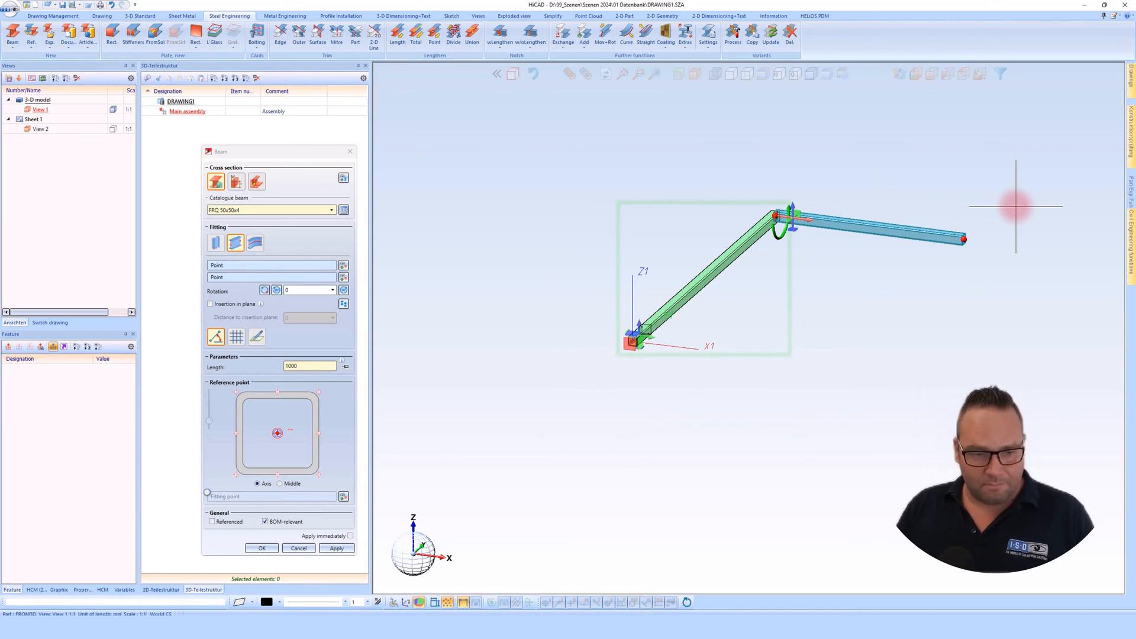
click(964, 239)
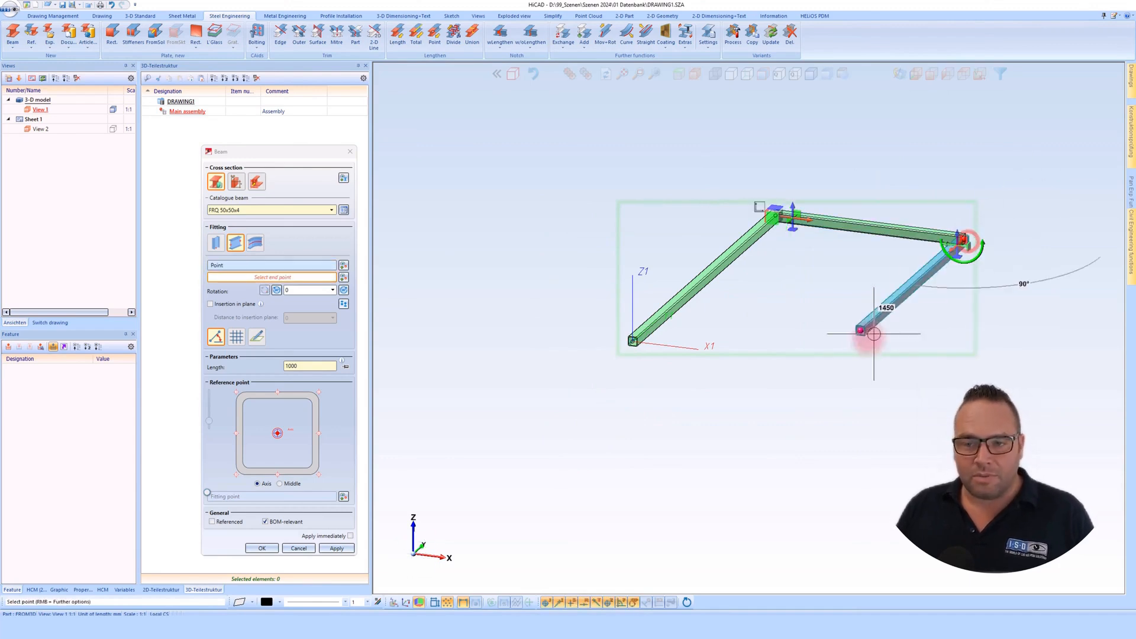
click(824, 372)
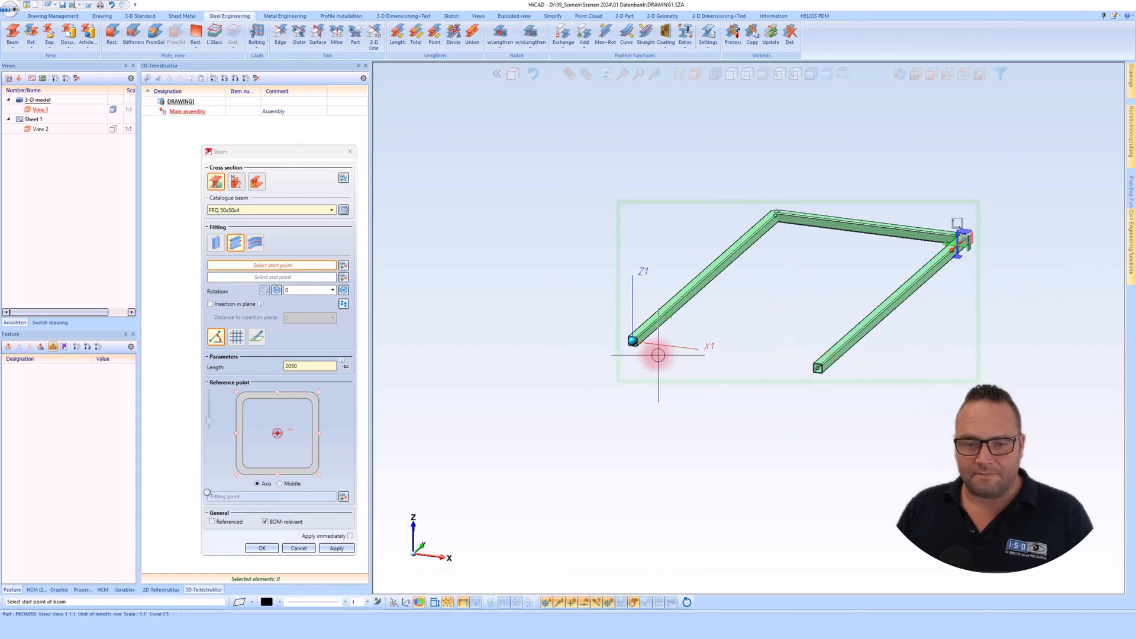
- Add a 900 mm beam from the origin along X towards the open end of the third beam and finish beam placement
click(633, 345)
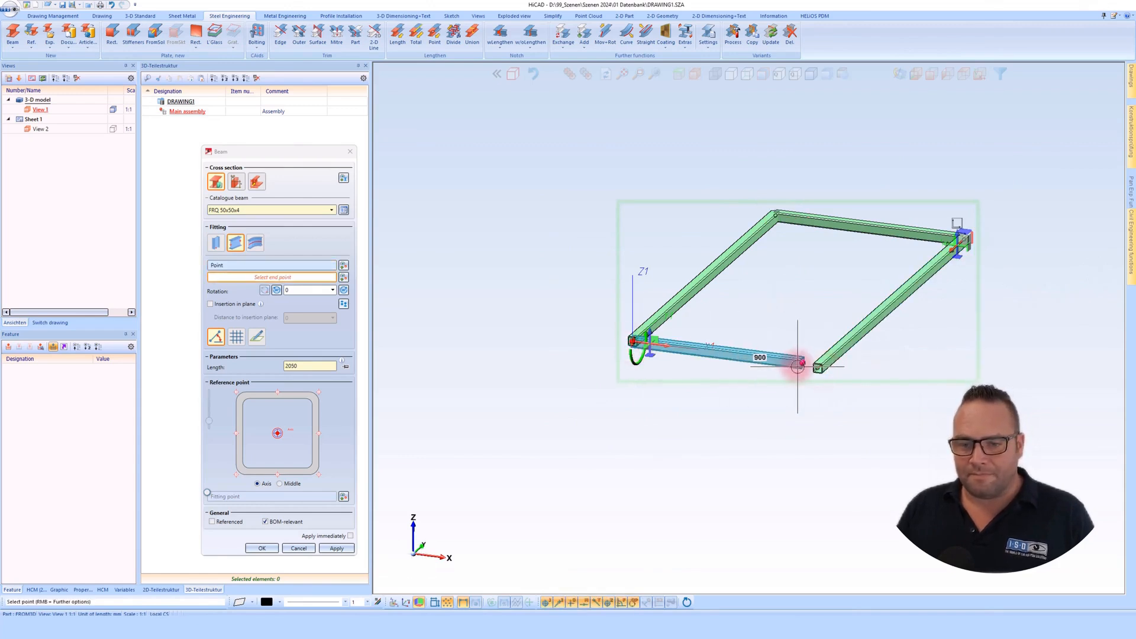
click(799, 366)
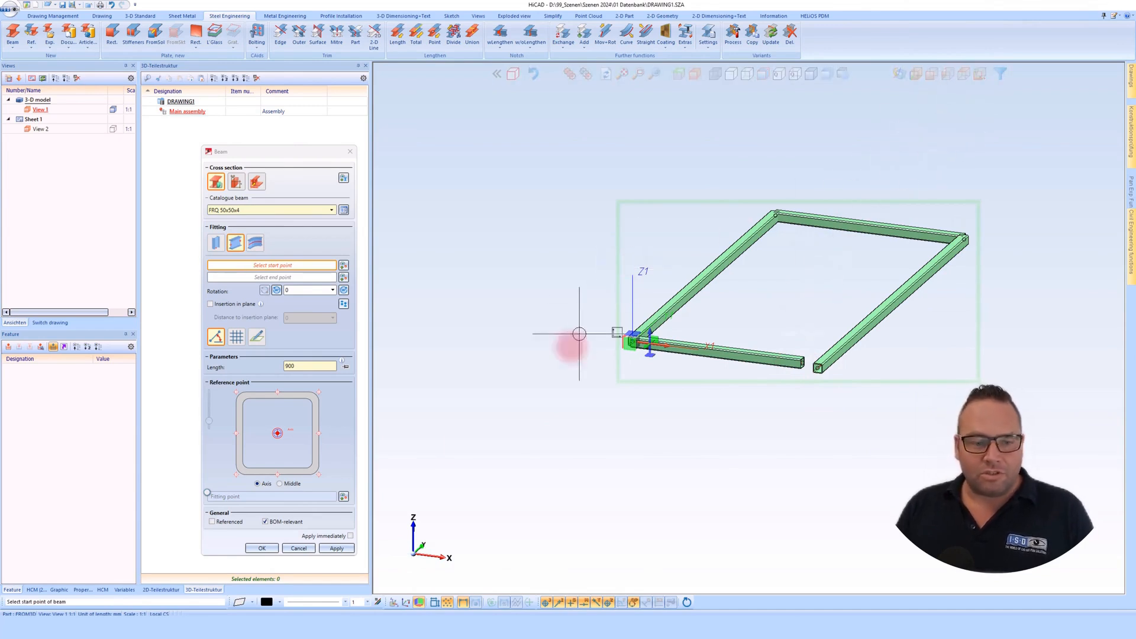
click(265, 548)
- Display the frame as a wireframe from above and move the right long beam by 1050-1200, measured between both long beams' outer edges
click(964, 75)
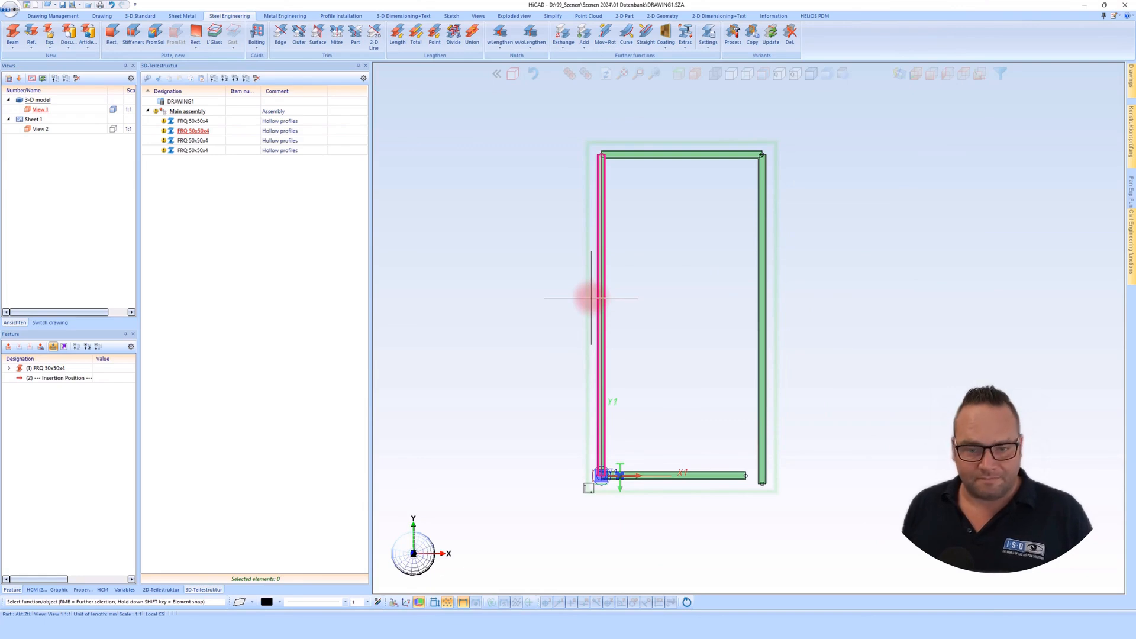
click(735, 76)
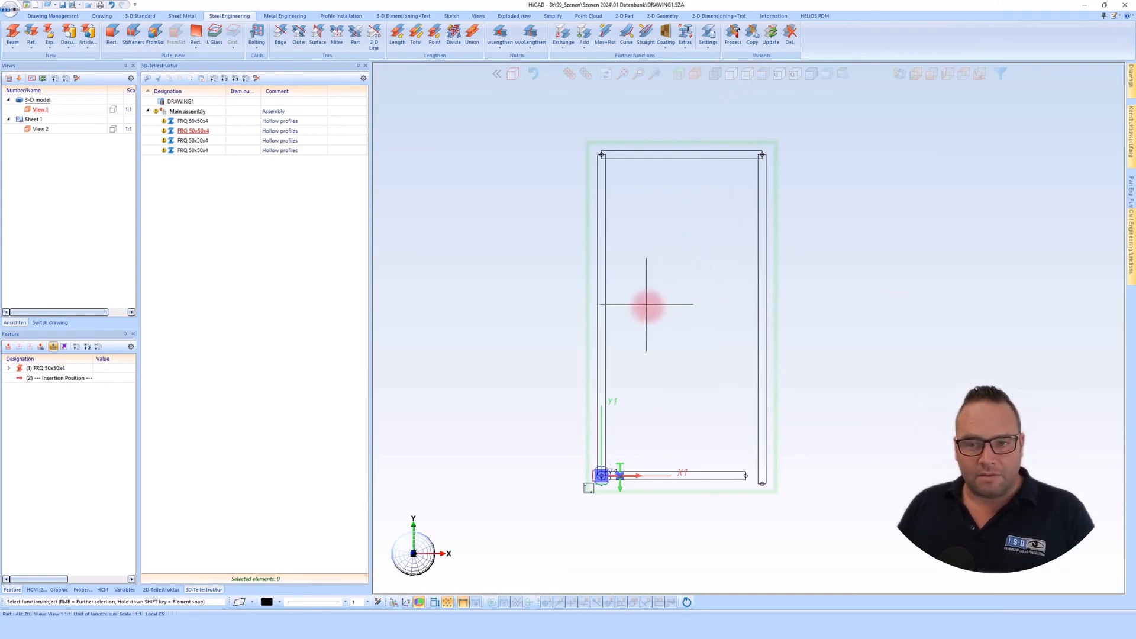
right_click(752, 268)
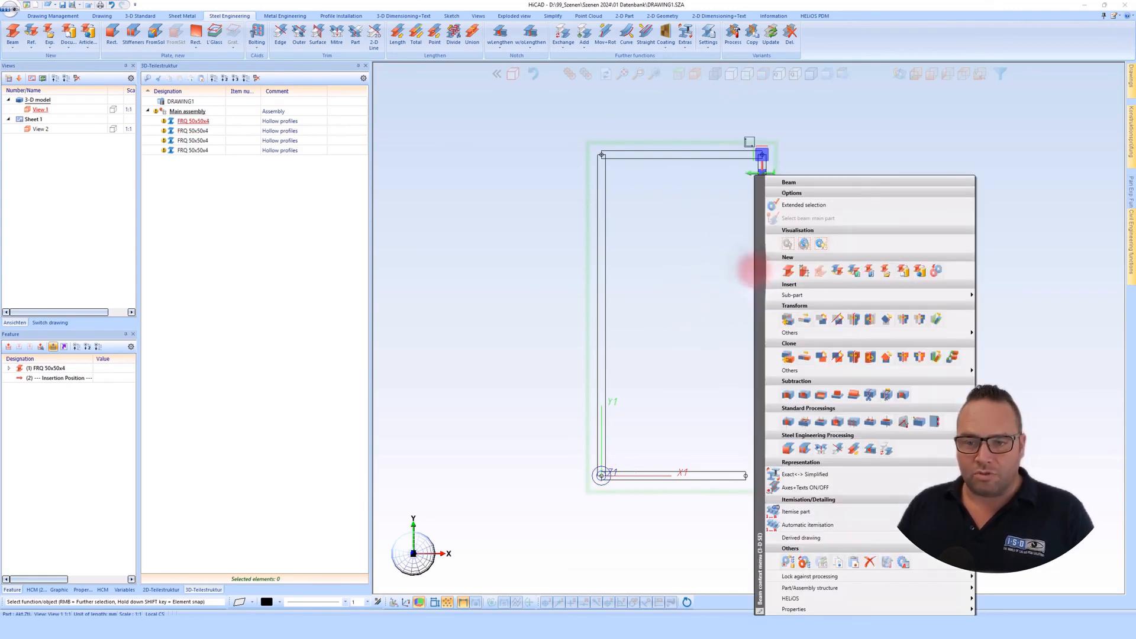
click(837, 320)
click(808, 305)
click(590, 285)
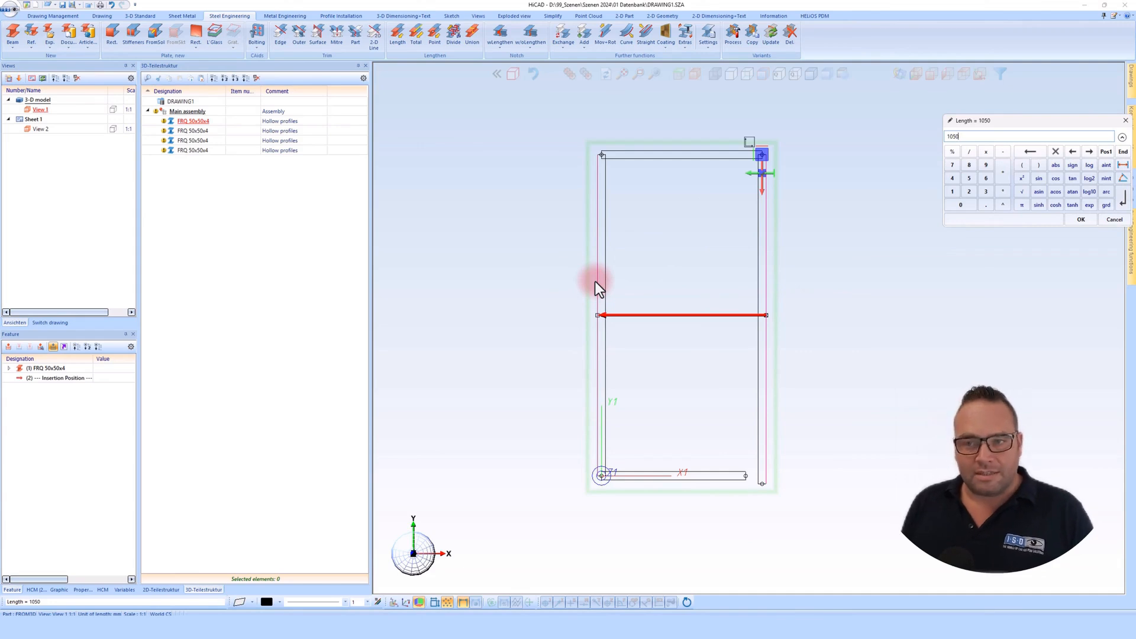
text(-1200)
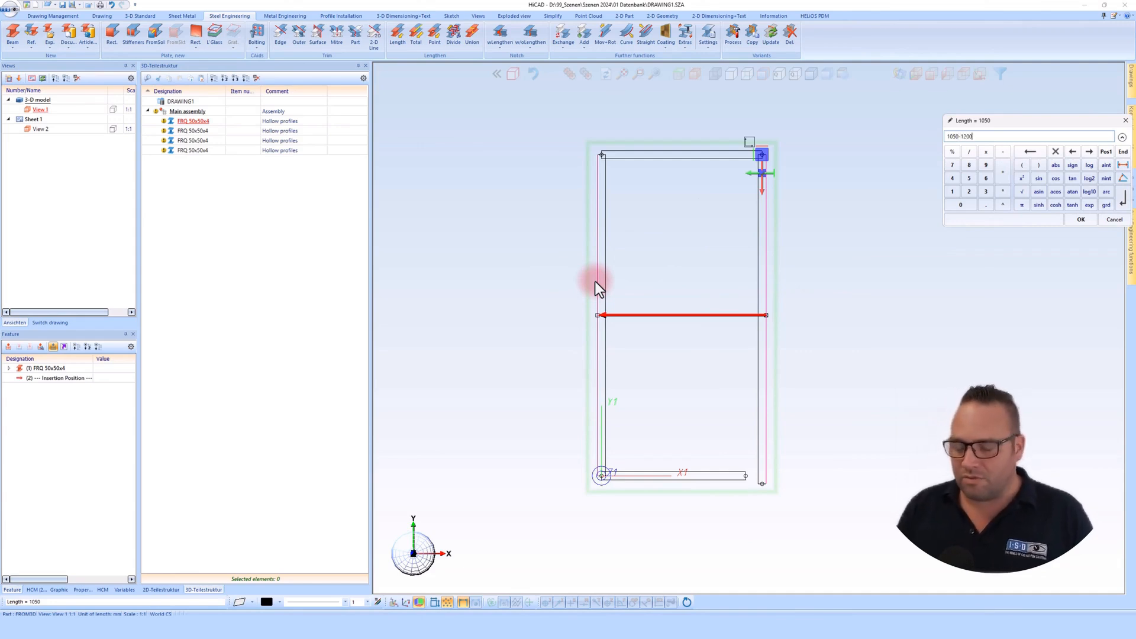
key(Return)
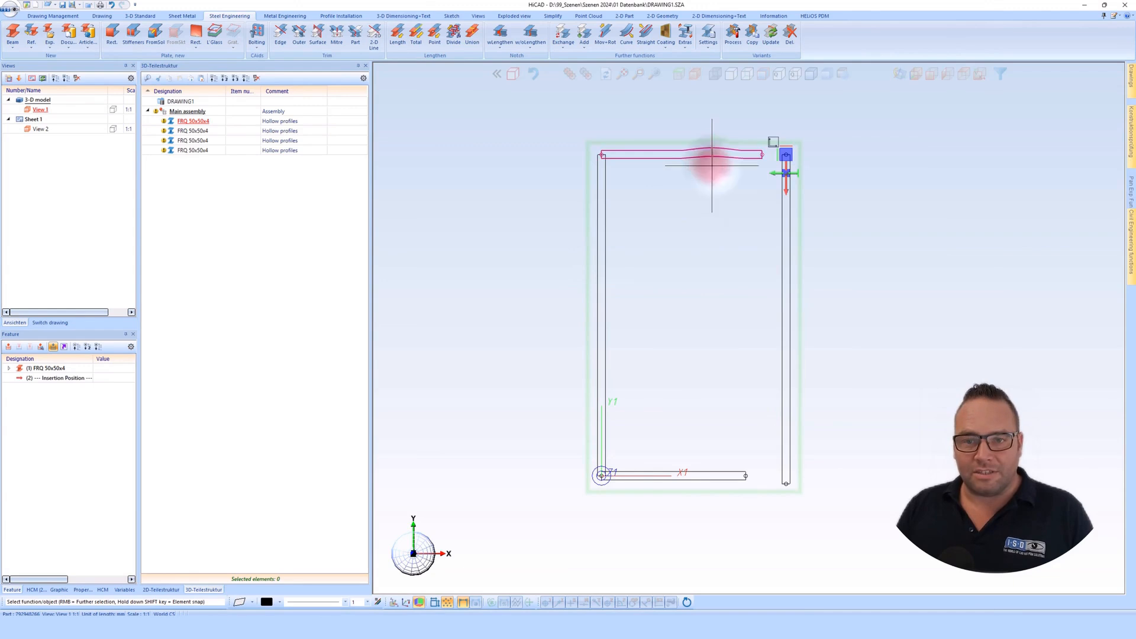
- Move the far short beam by 2050-2500, measured between the outer edges of both short beams
right_click(712, 165)
click(795, 306)
click(716, 149)
click(708, 473)
key(End)
text(-2500)
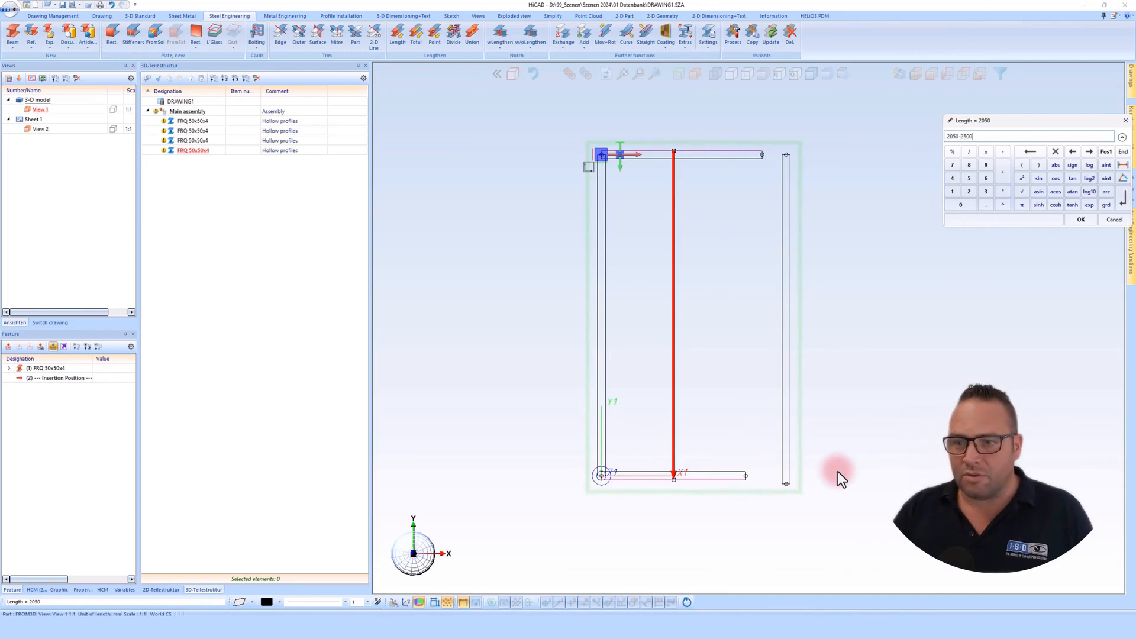
key(Return)
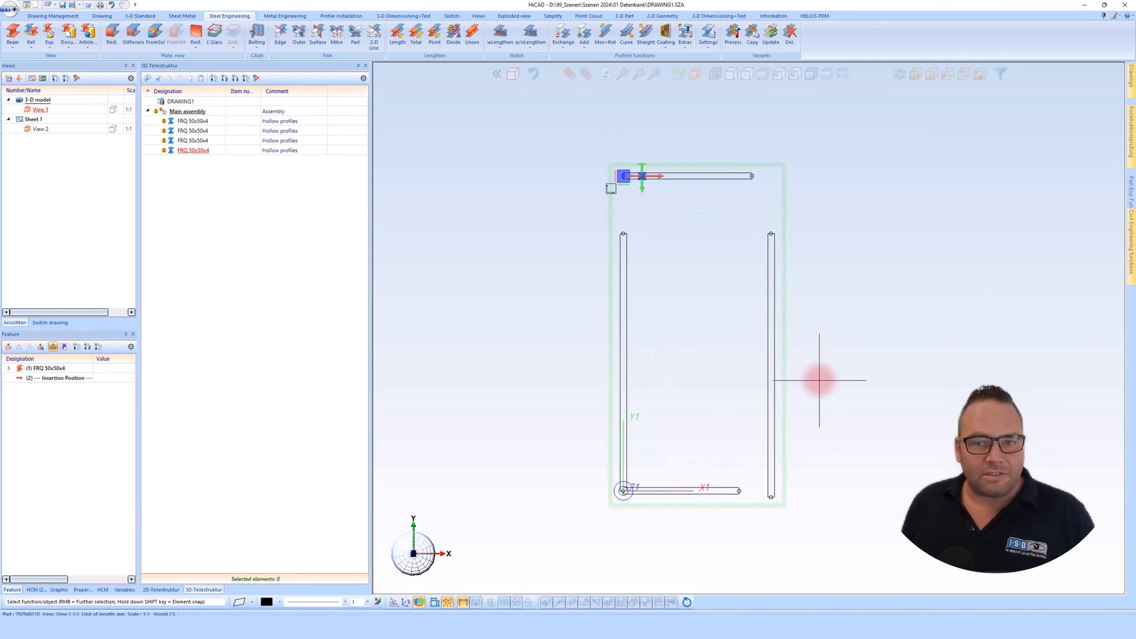
- Join the four beams with mitre cuts at all four corners of the frame
click(342, 35)
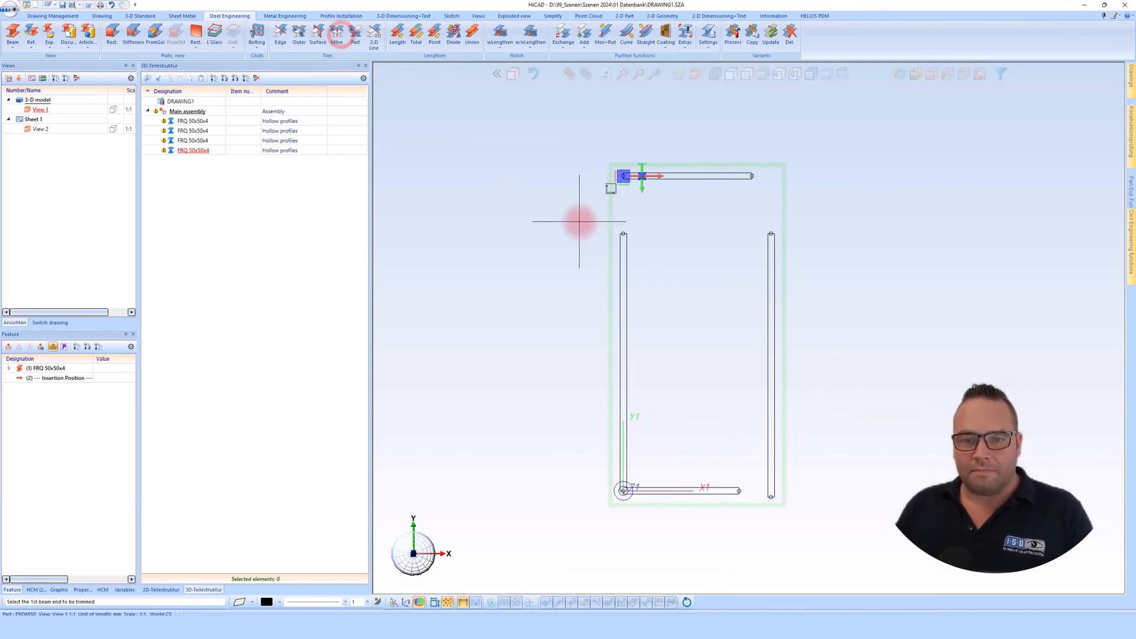
click(619, 232)
click(621, 179)
click(729, 175)
click(763, 235)
click(772, 486)
click(735, 492)
click(639, 491)
click(622, 474)
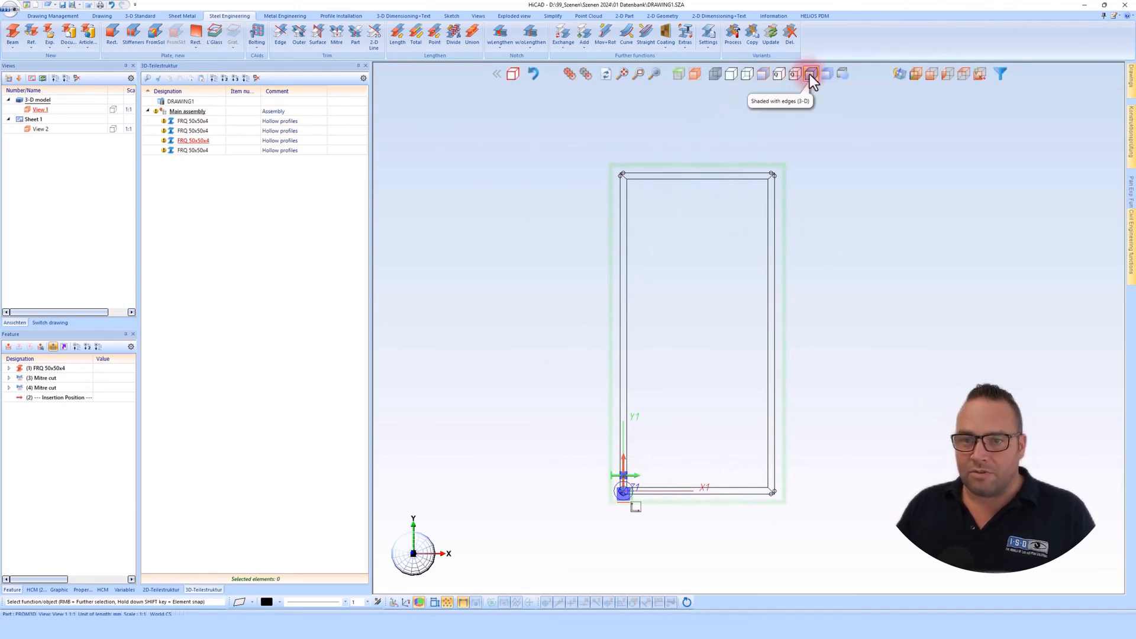
- Display the frame shaded with edges in an axonometric view and examine the mitred corners
click(809, 73)
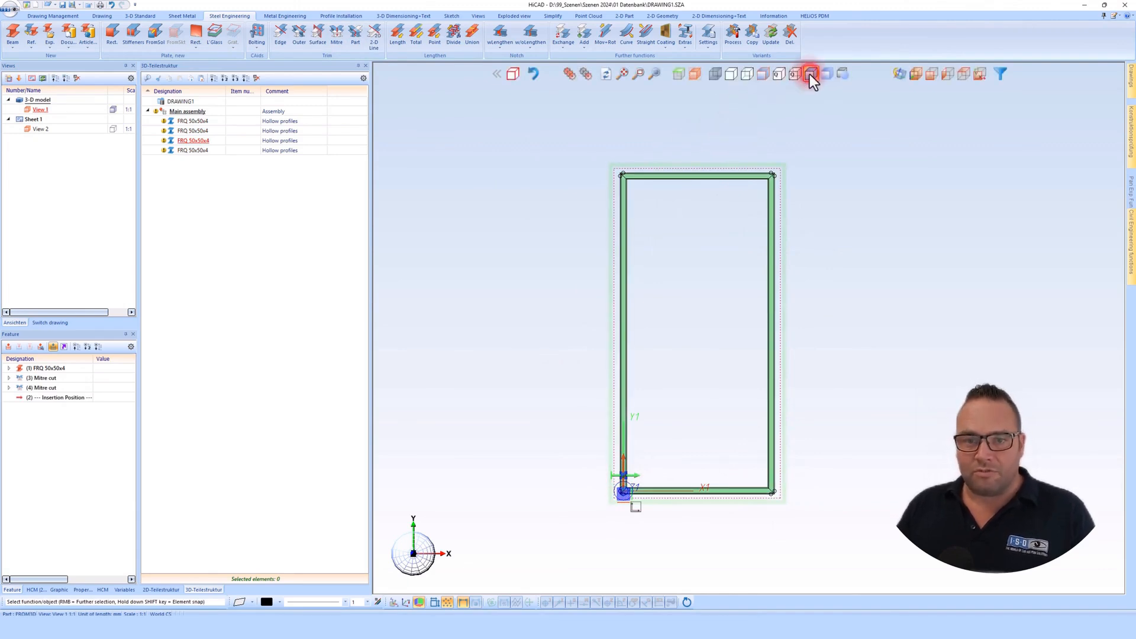
click(915, 72)
scroll(761, 520, up, 6)
middle_drag(760, 423, 773, 368)
scroll(753, 387, down, 10)
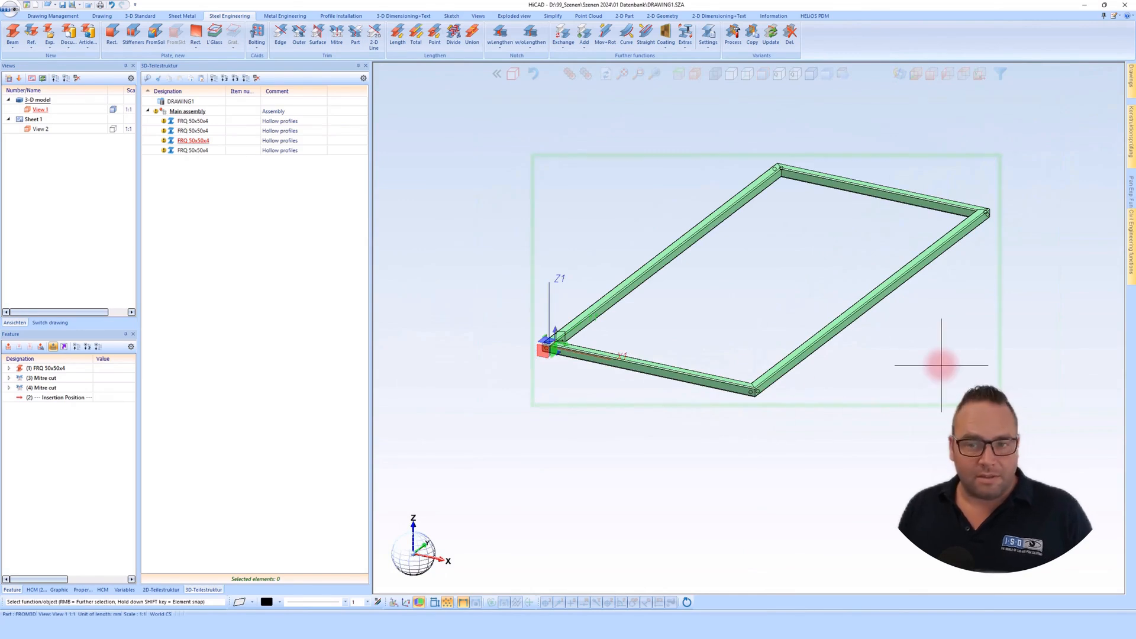